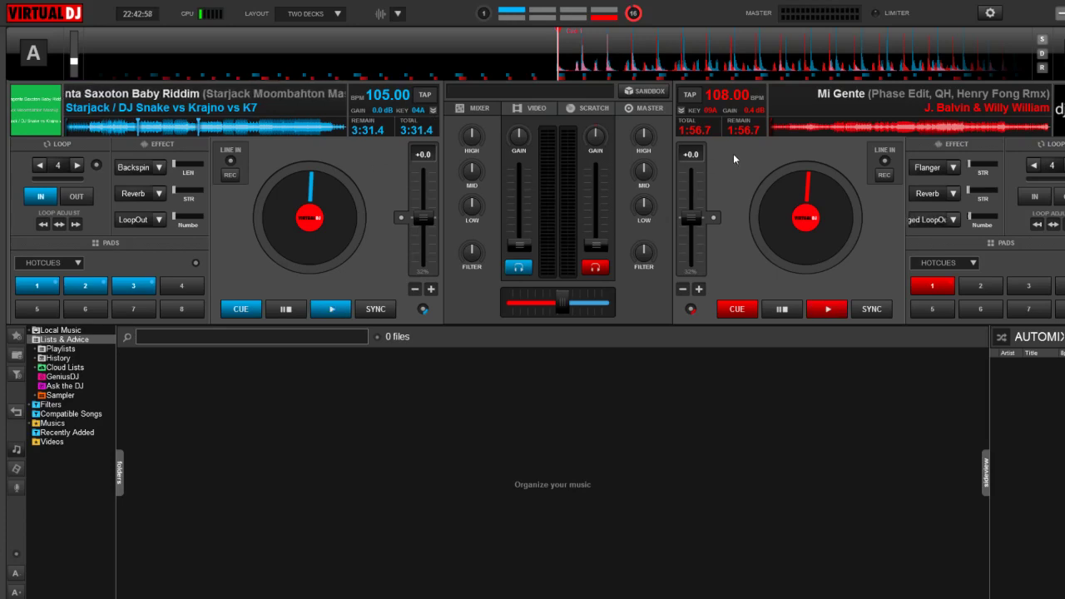
- Show the SCRATCH waveforms in the centre panel and start deck A's Magenta Saxoton Baby Riddim
left_click(585, 111)
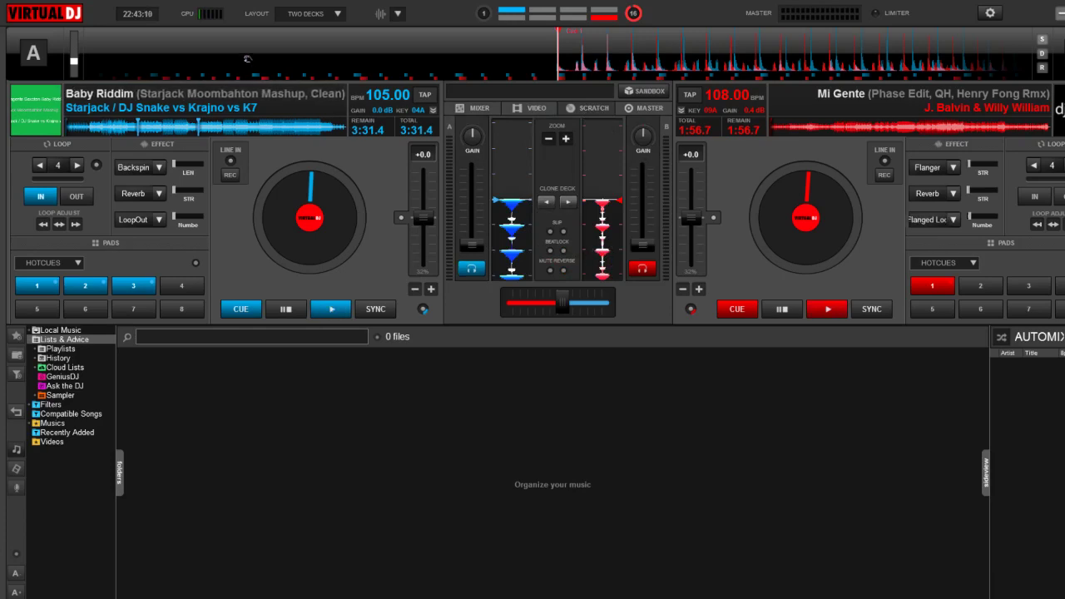
key("space")
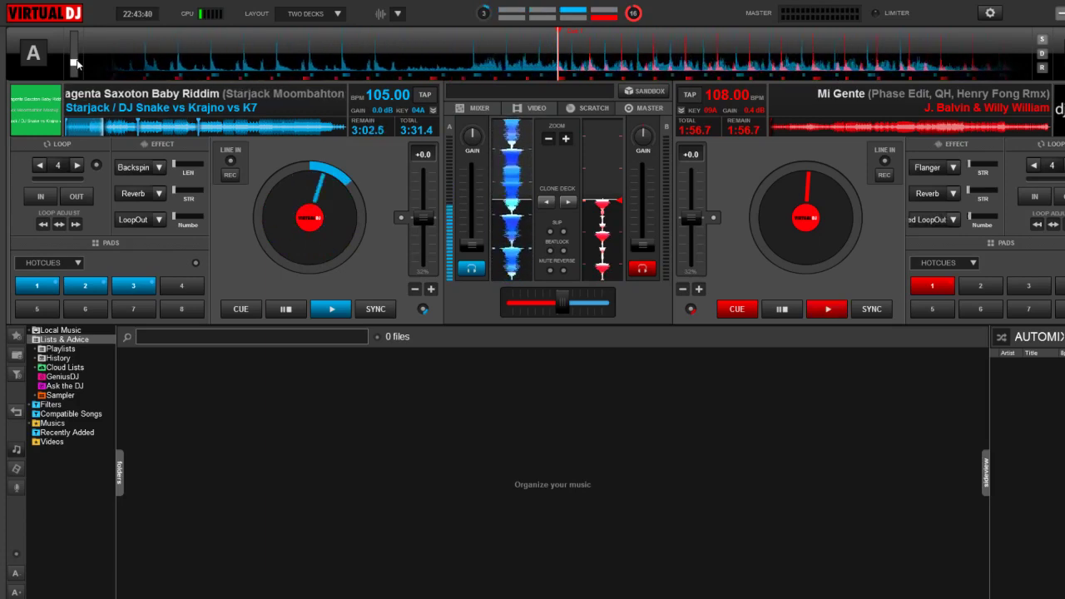
- Stop deck A back at its cue and glance at the waveform display options
left_click(278, 311)
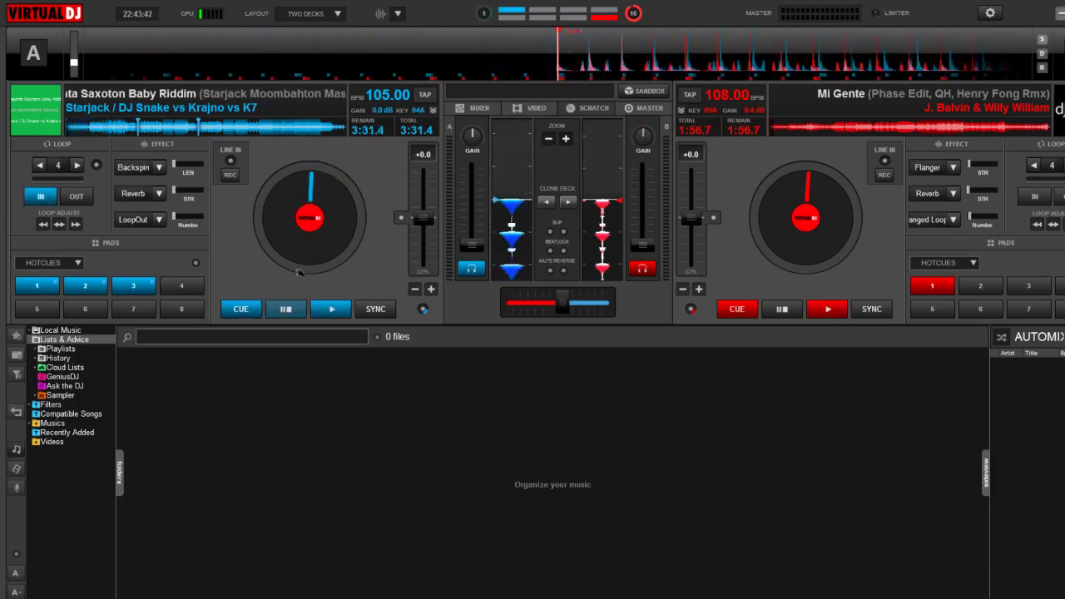
left_click(399, 15)
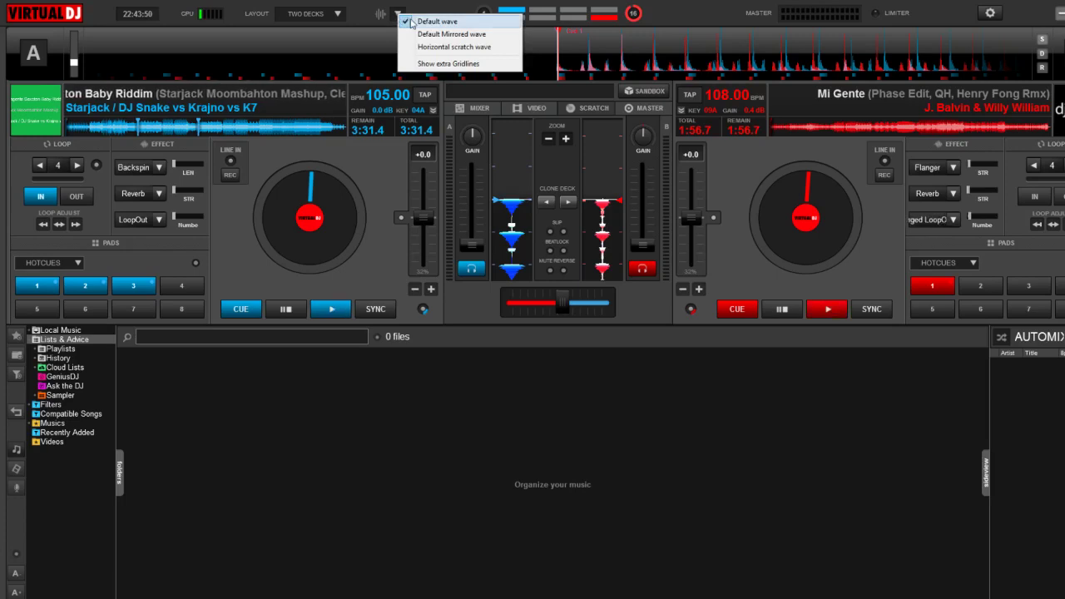
left_click(438, 420)
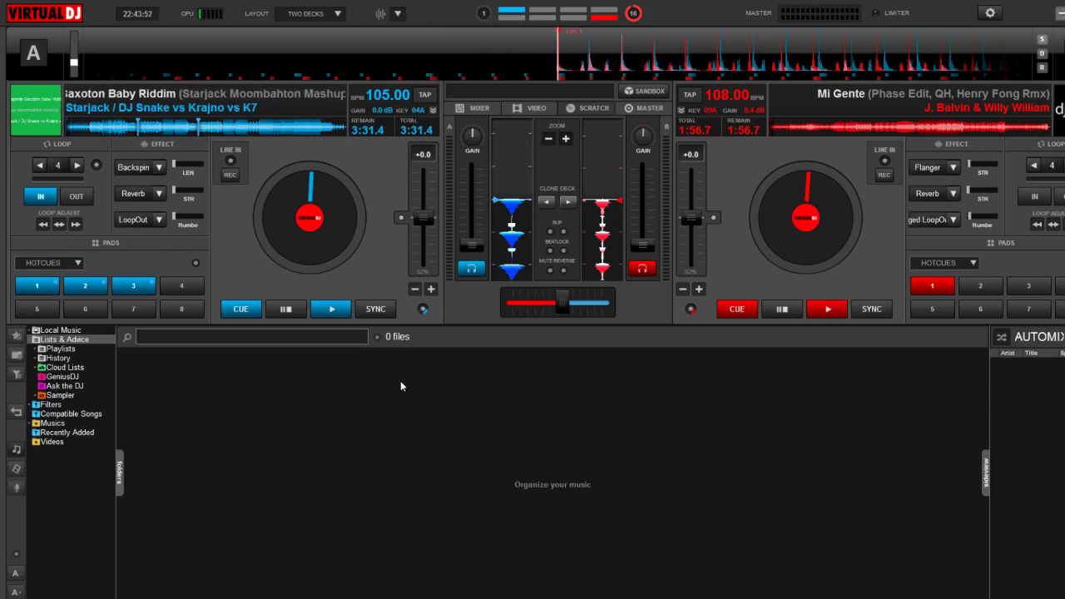
- Turn Show extra Gridlines on, then off again, and reopen the waveform style list
left_click(399, 14)
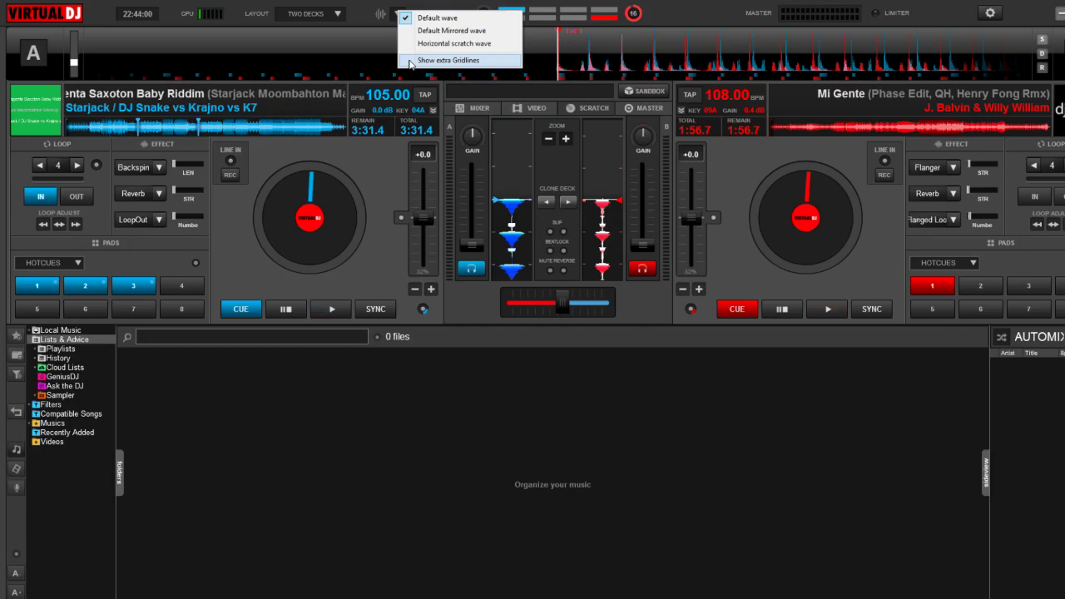
left_click(413, 62)
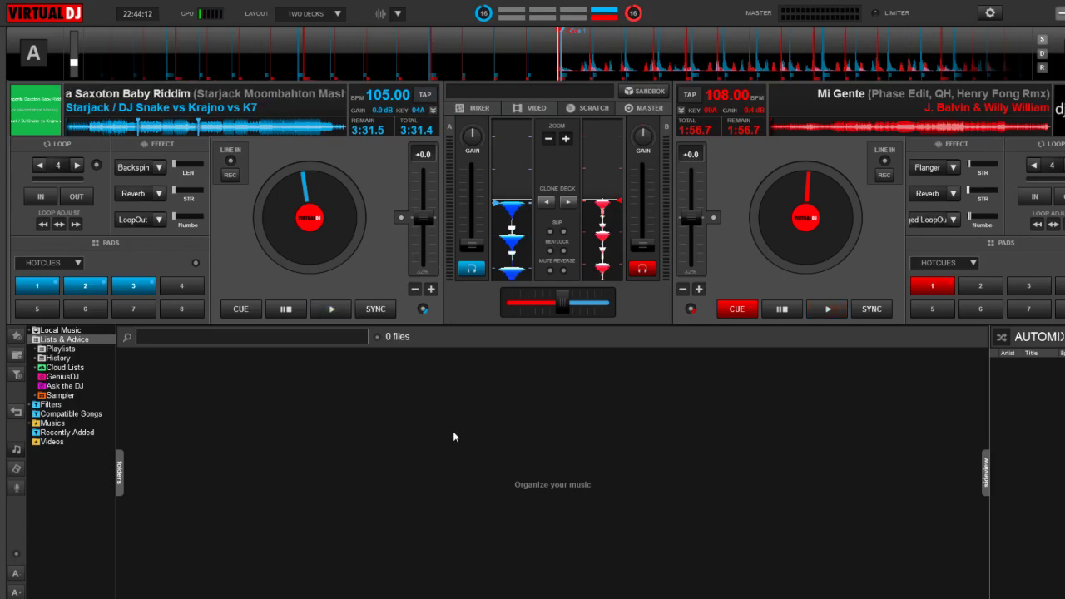
left_click(401, 15)
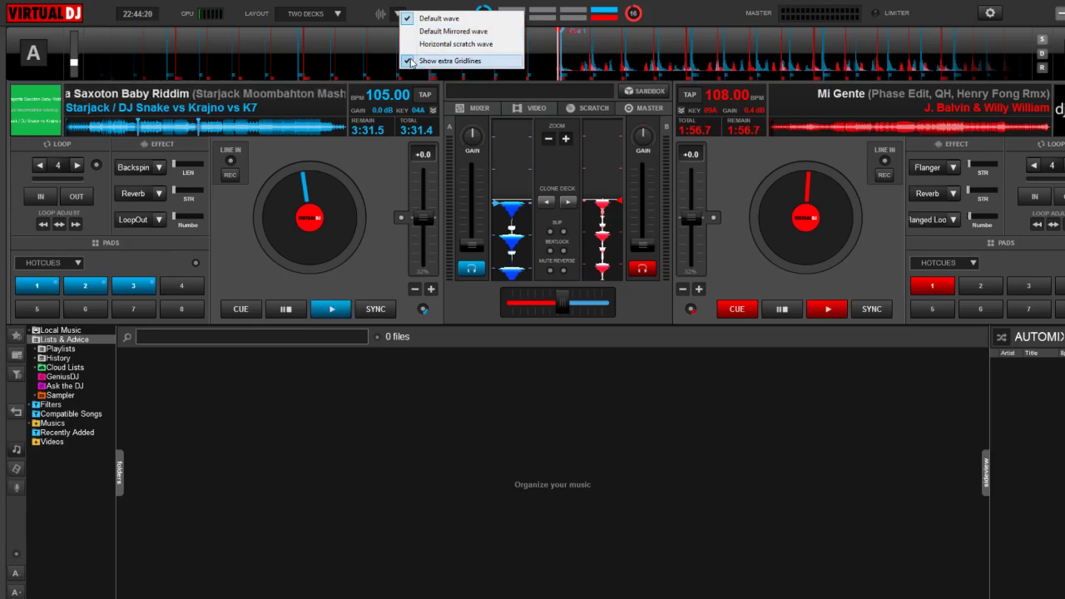
left_click(410, 60)
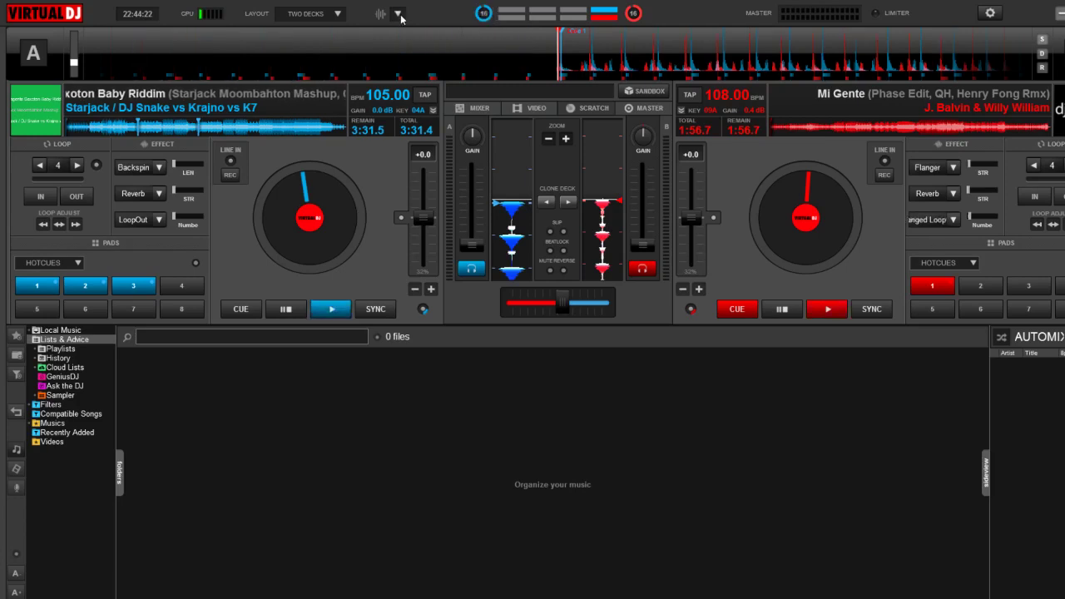
left_click(398, 14)
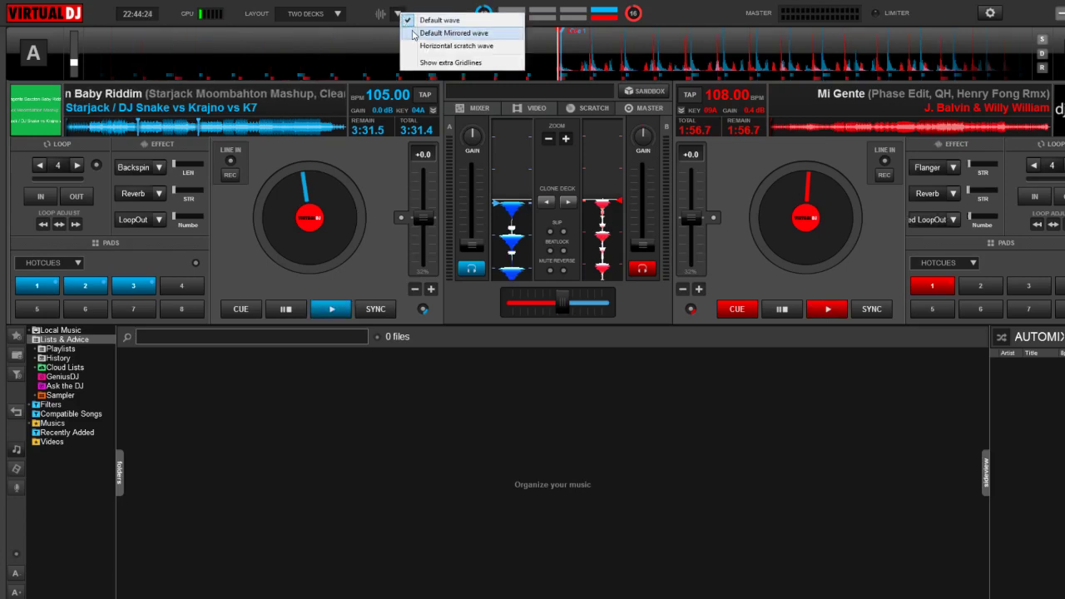
- Set the top waveform to Default Mirrored and sync Mi Gente to deck A at 105 BPM
left_click(413, 34)
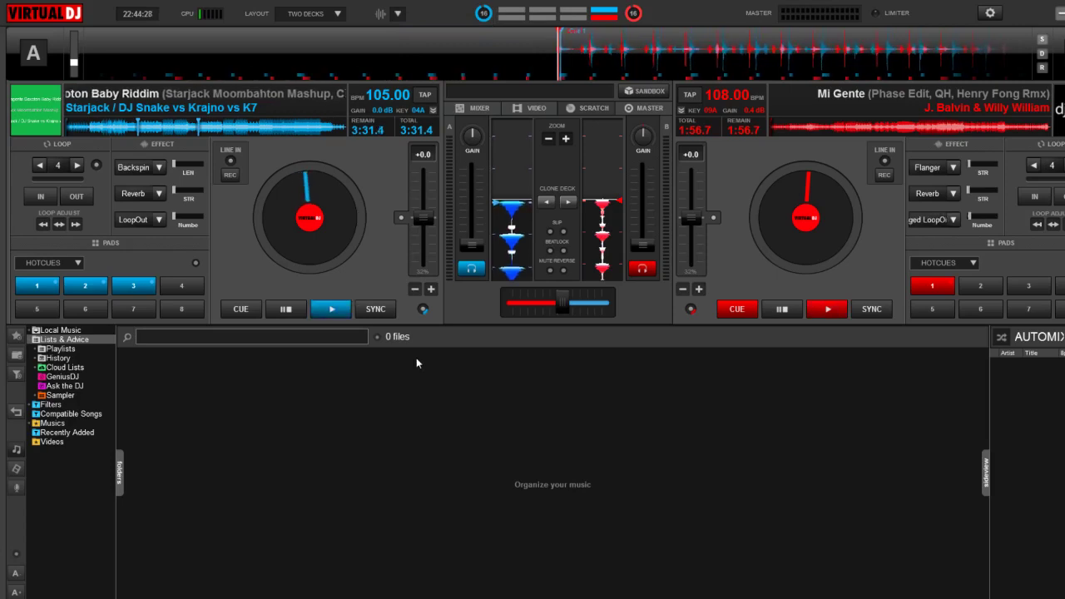
key("l")
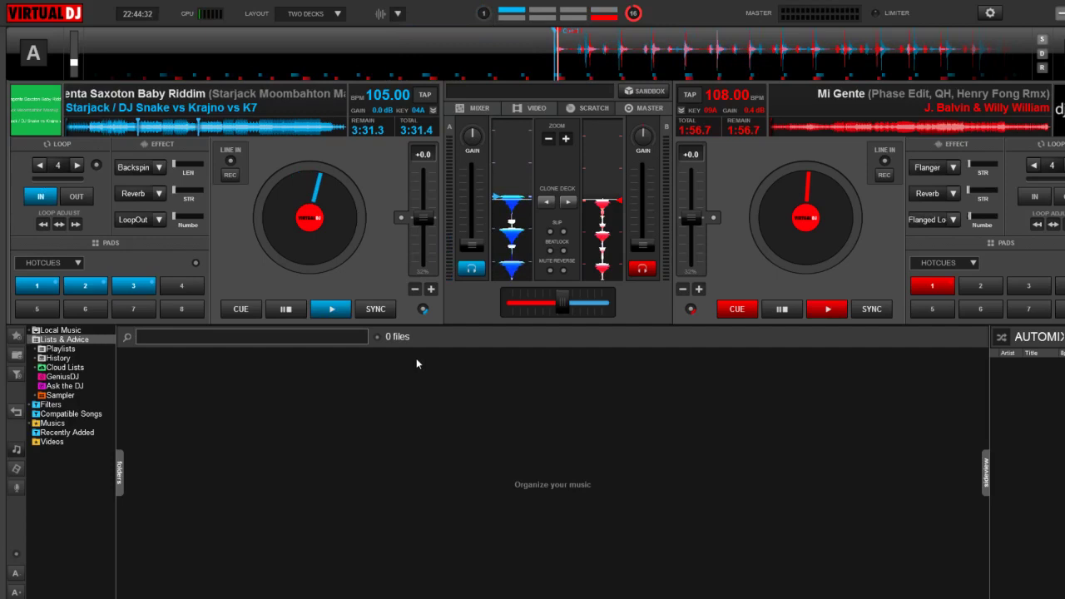
key("s")
key("l")
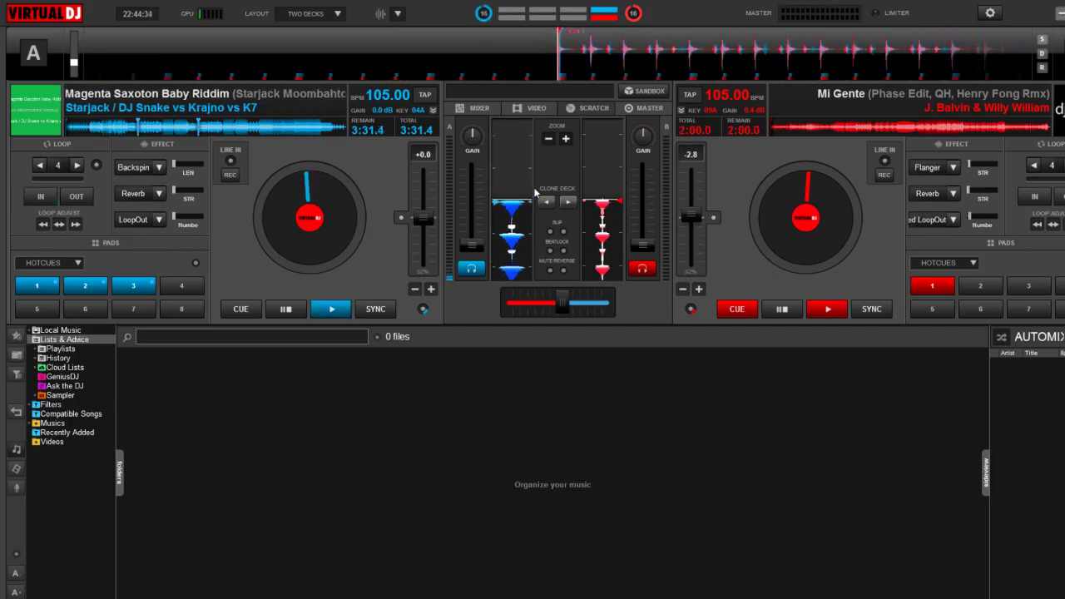
key("l")
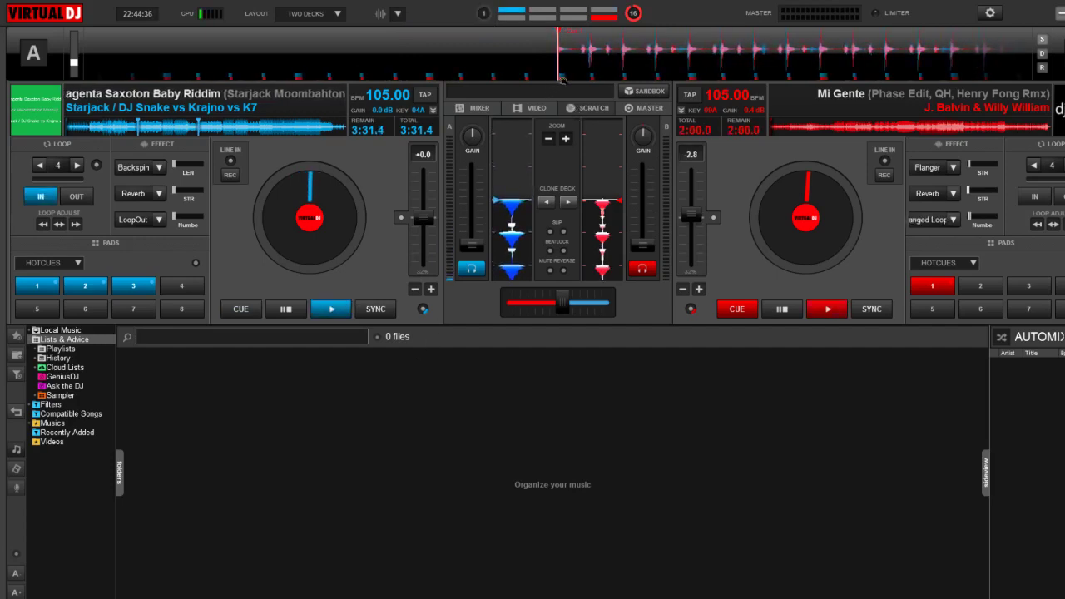
- Play deck A, then deck B alongside it, then pause both tracks
key("space")
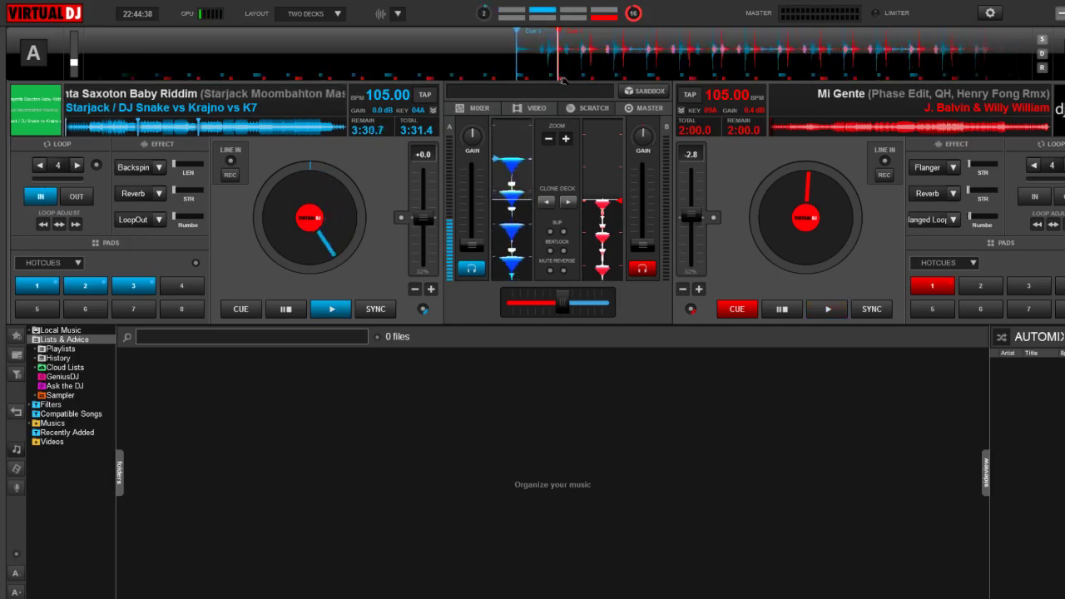
key("space")
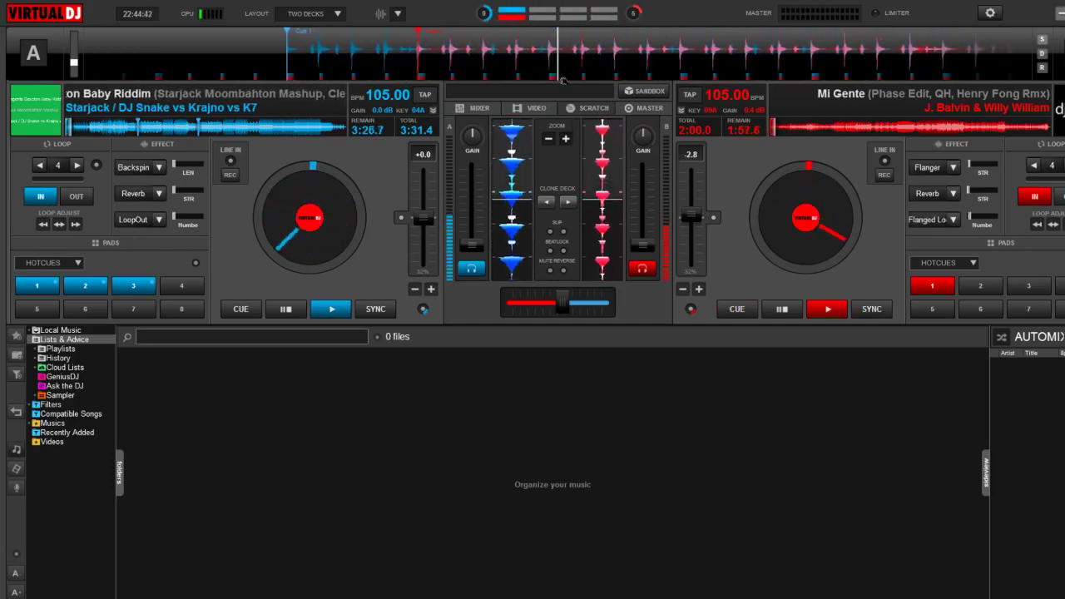
left_click(781, 308)
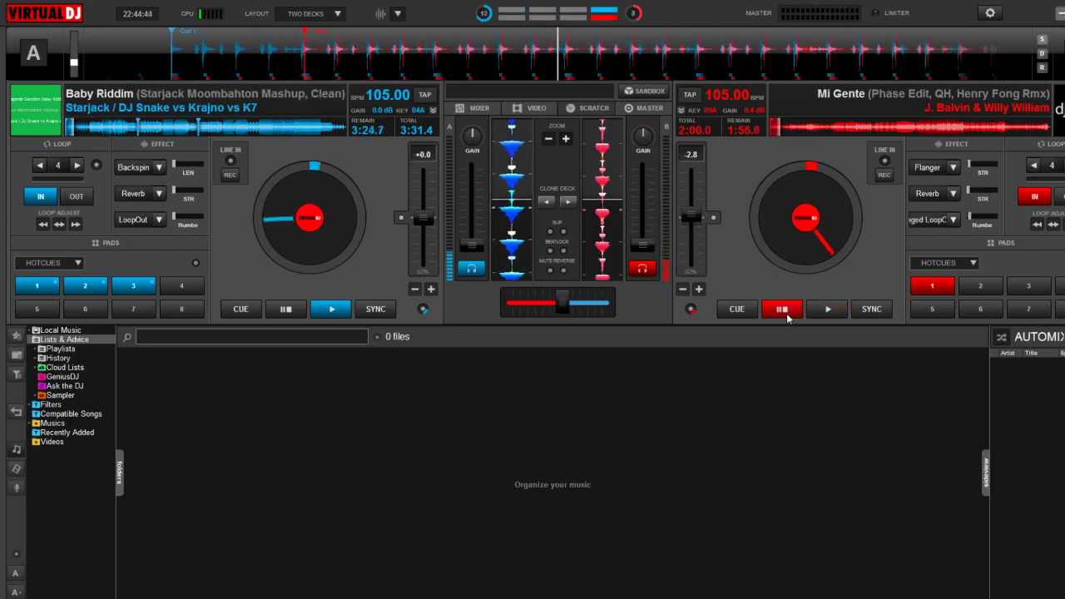
left_click(286, 310)
- Cue both decks, choose Horizontal scratch wave, then play and re-cue Baby Riddim
left_click(286, 309)
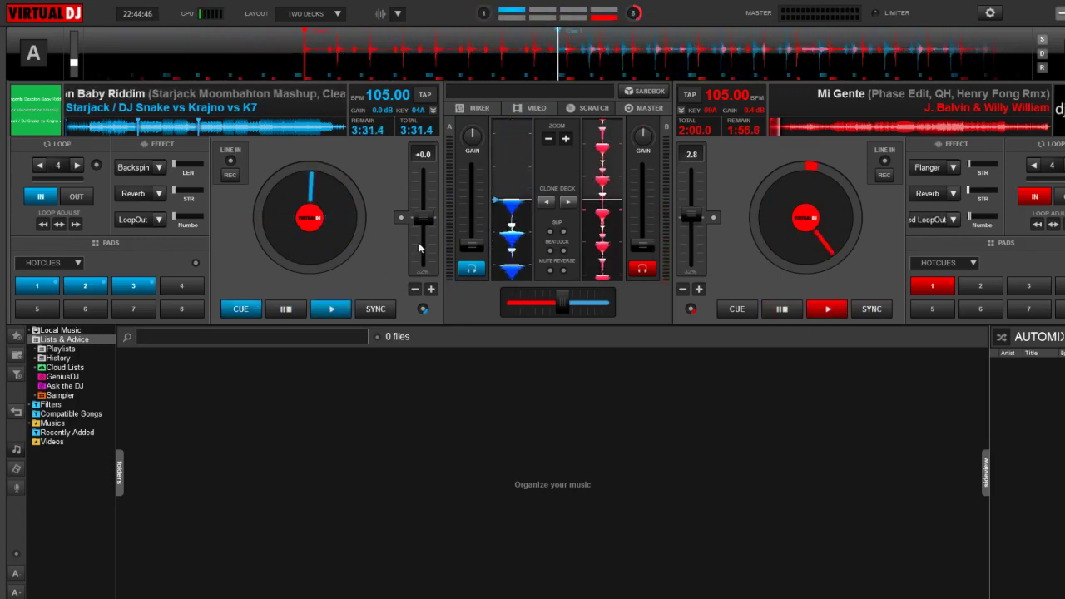
left_click(781, 309)
left_click(399, 13)
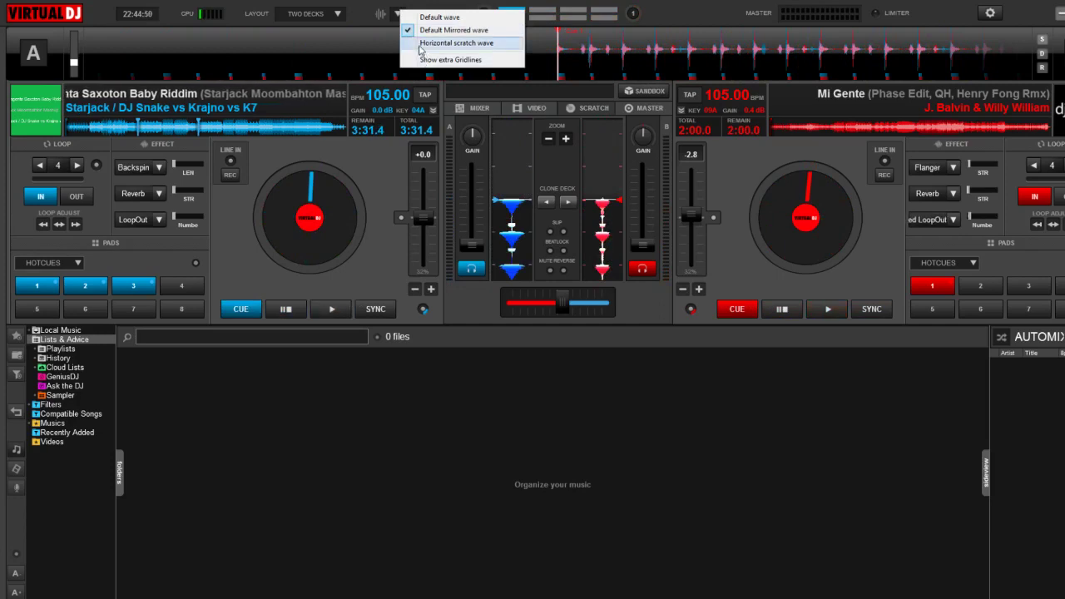
left_click(454, 42)
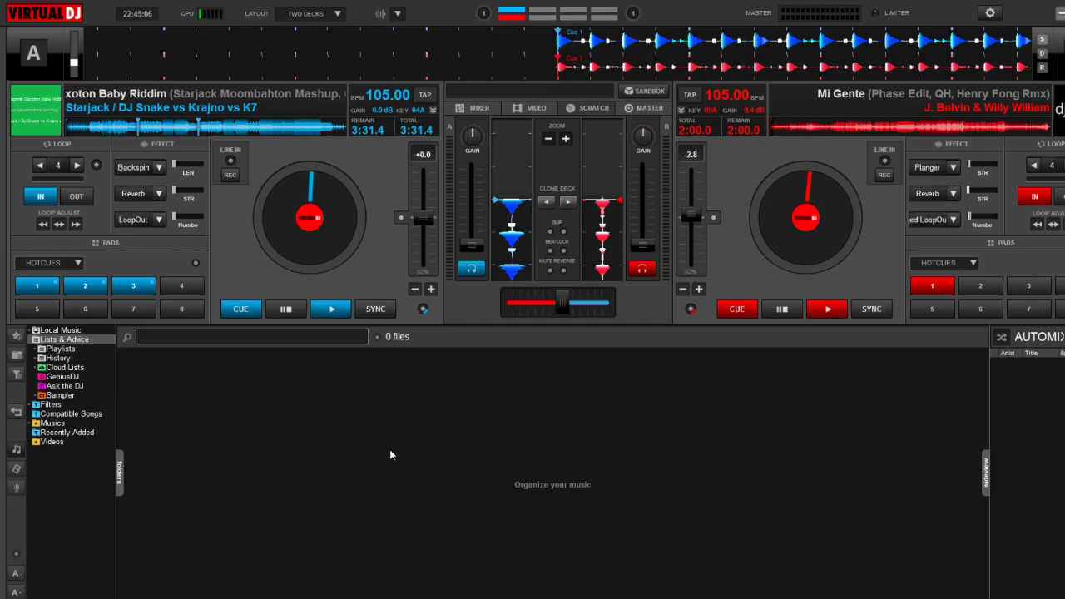
key("space")
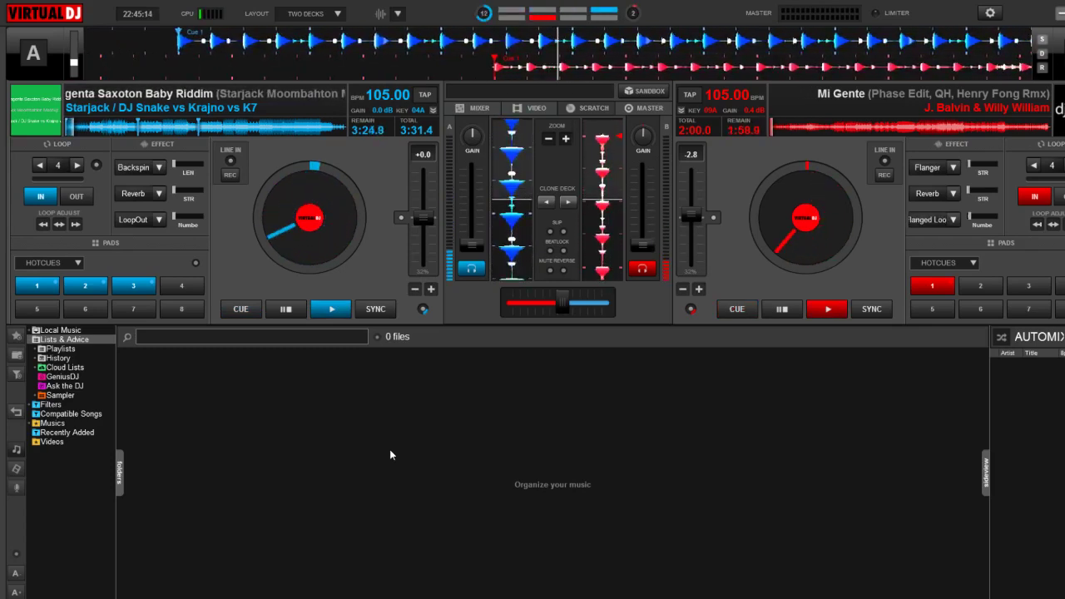
key("Home")
key("Home")
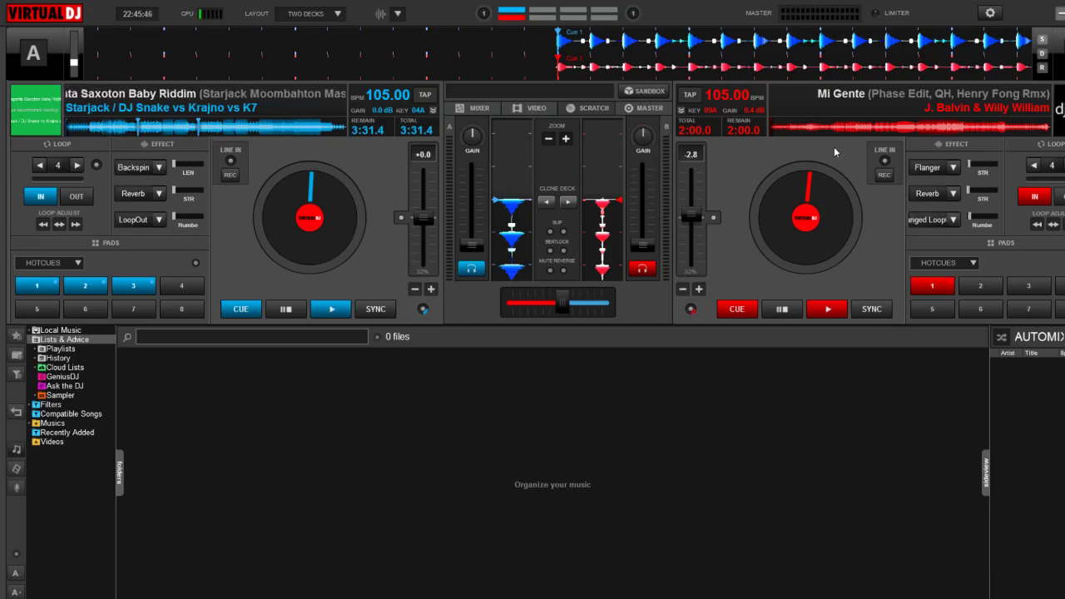
- Open Options & Tweaks in settings, filter by 'col', and drag the dialog down to reveal the mixer
left_click(991, 14)
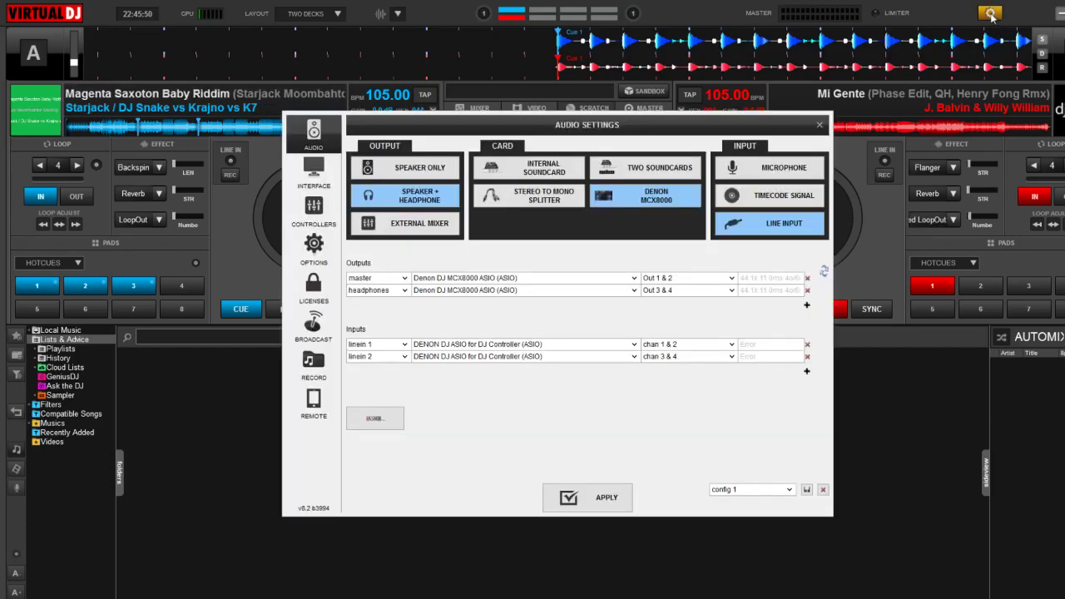
left_click(314, 248)
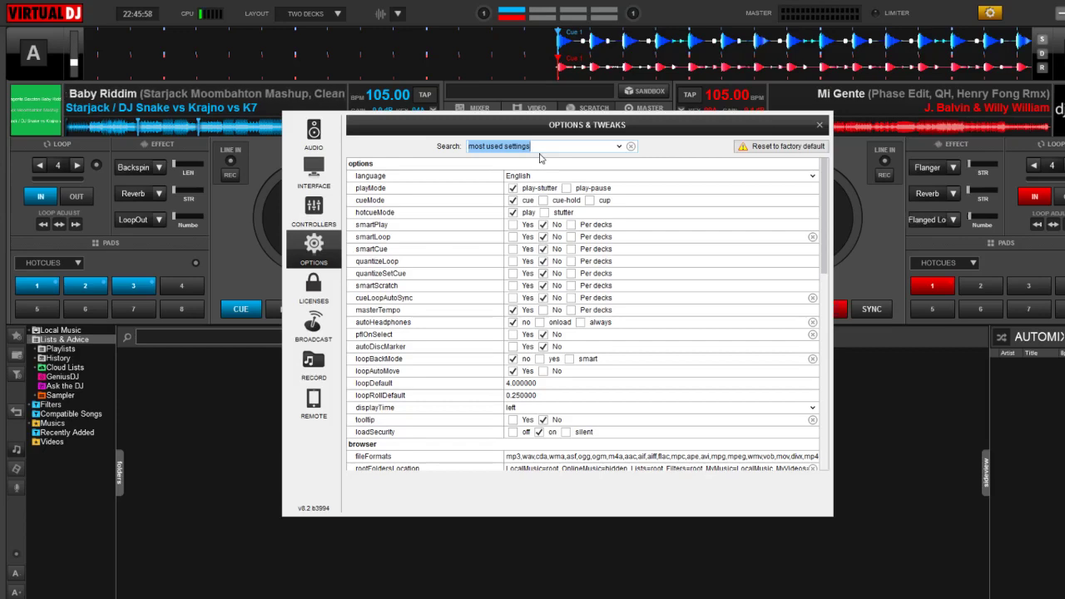
type("col")
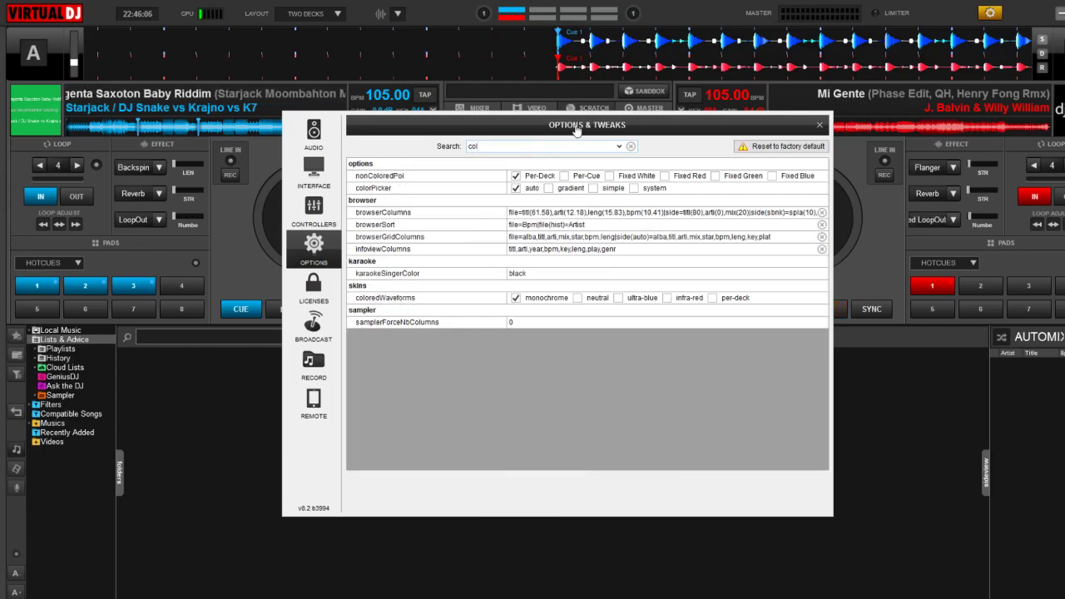
left_click_drag(652, 117, 678, 232)
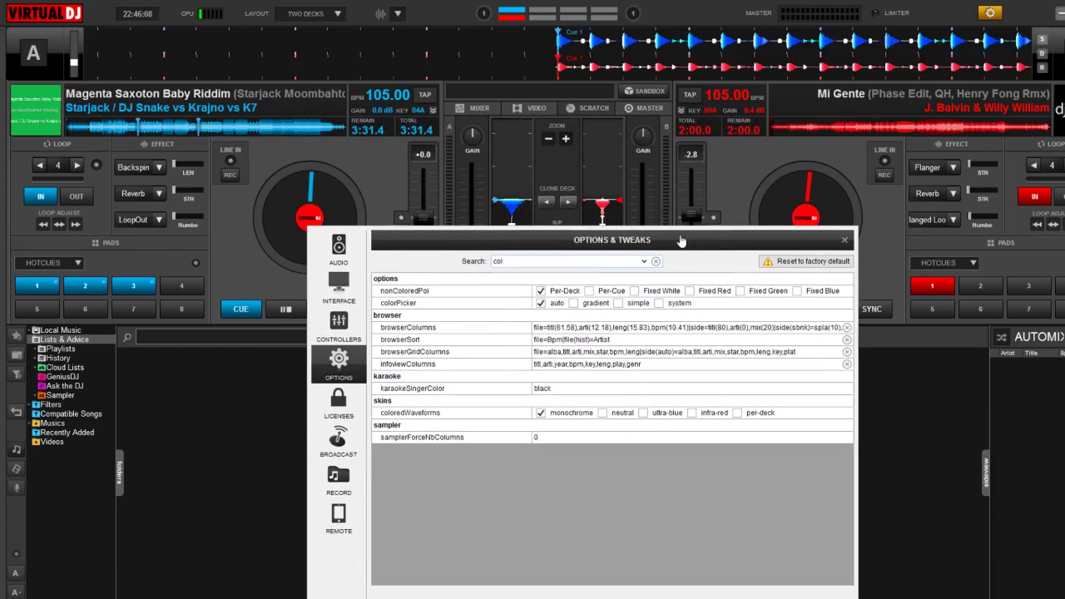
- Try coloredWaveforms neutral, ultra-blue and infra-red, then settle on per-deck
left_click(603, 414)
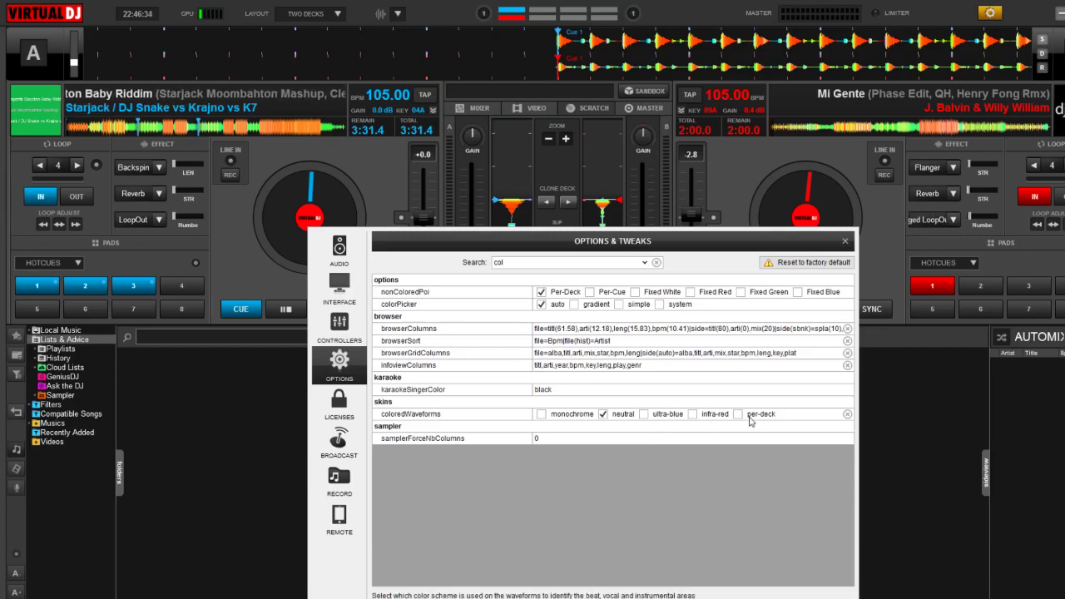
left_click(645, 415)
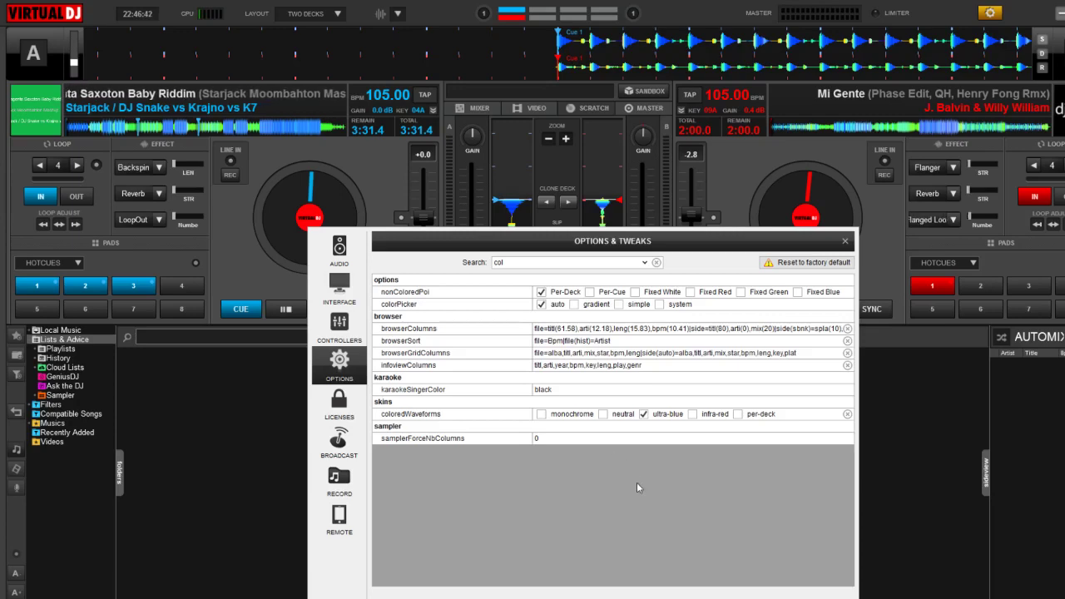
left_click(693, 415)
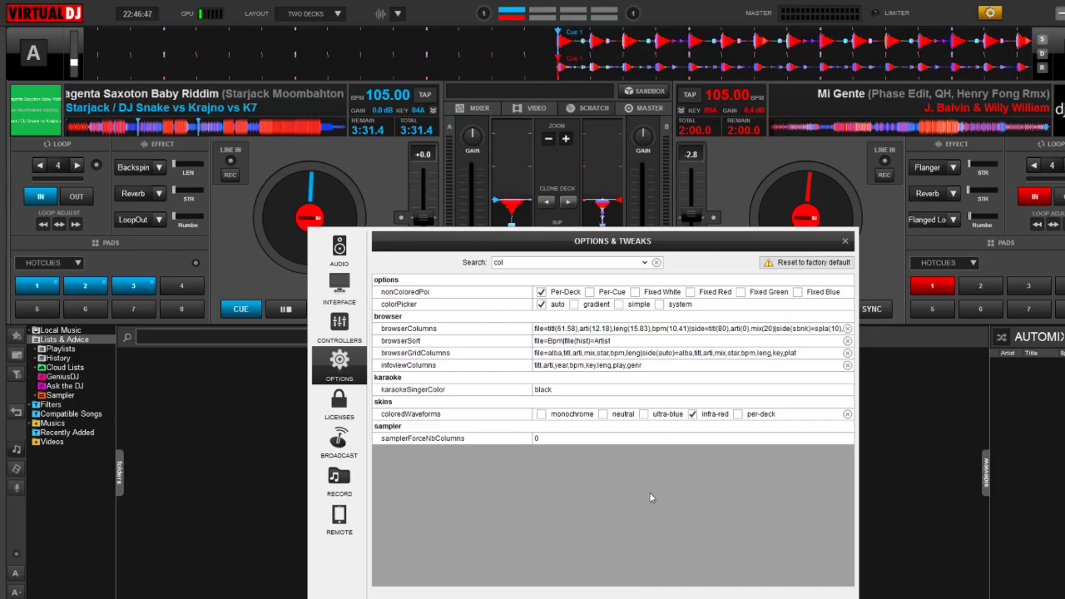
left_click(737, 415)
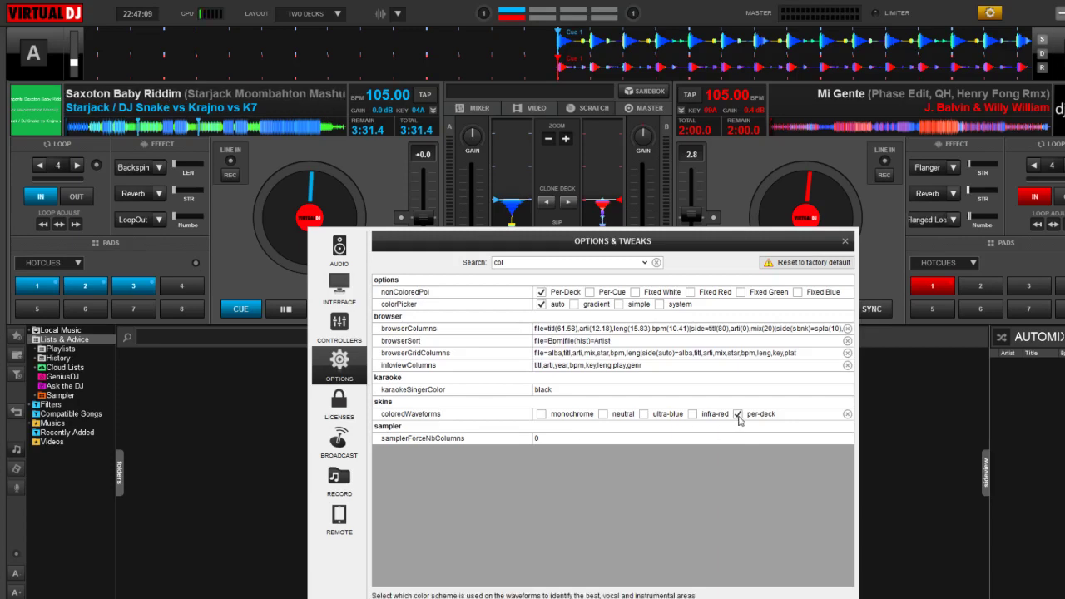
- Close the Options & Tweaks dialog
left_click(846, 242)
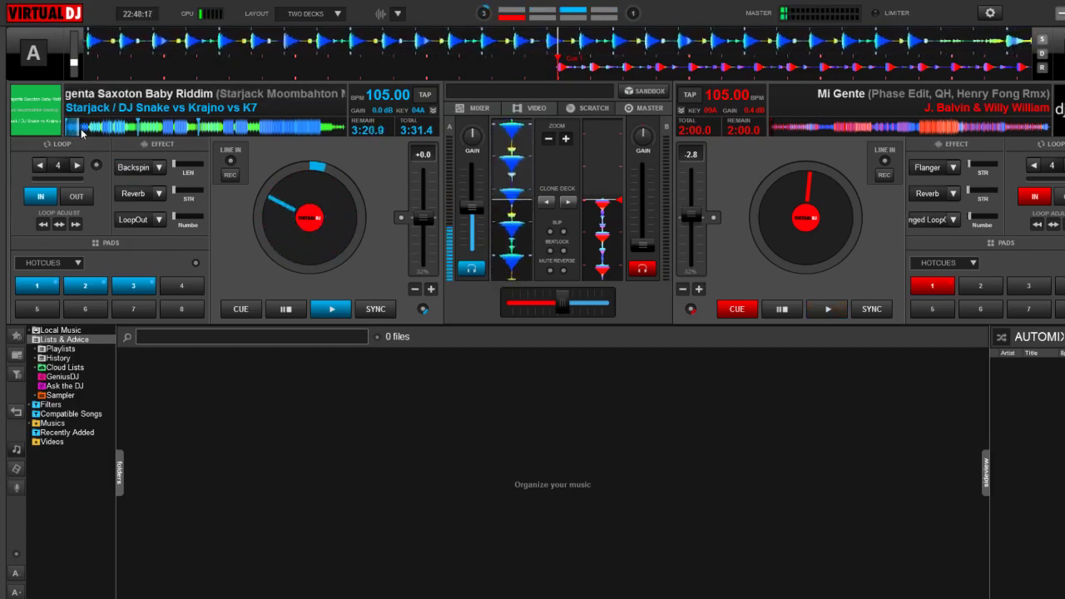
- Jump Baby Riddim to hotcue 2, about 2:07.4 remaining, without stopping playback
key("2")
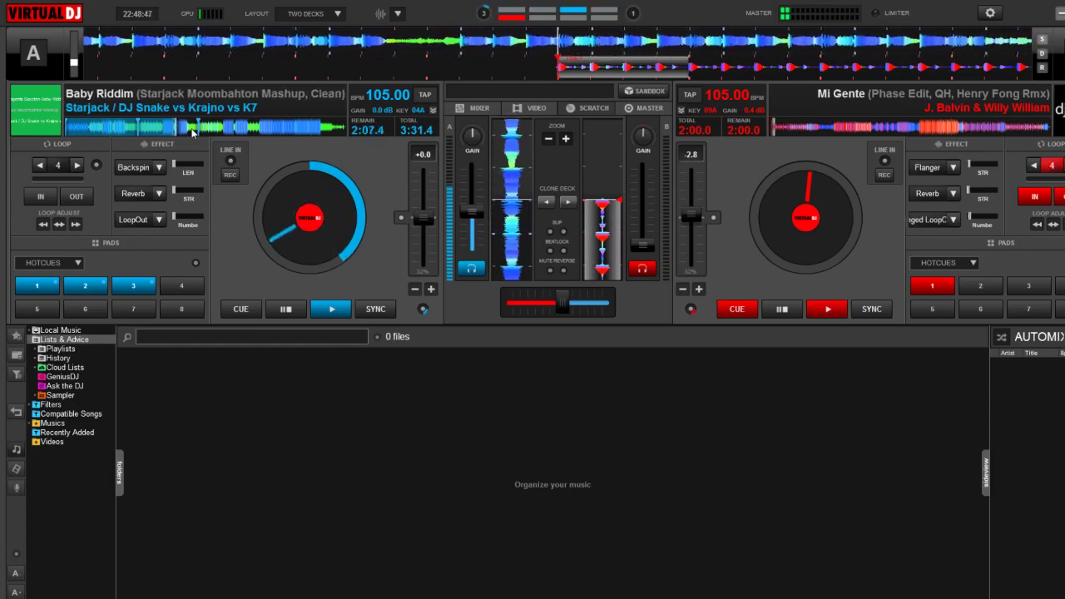
- Start deck B's Mi Gente playing over Baby Riddim on deck A
key("space")
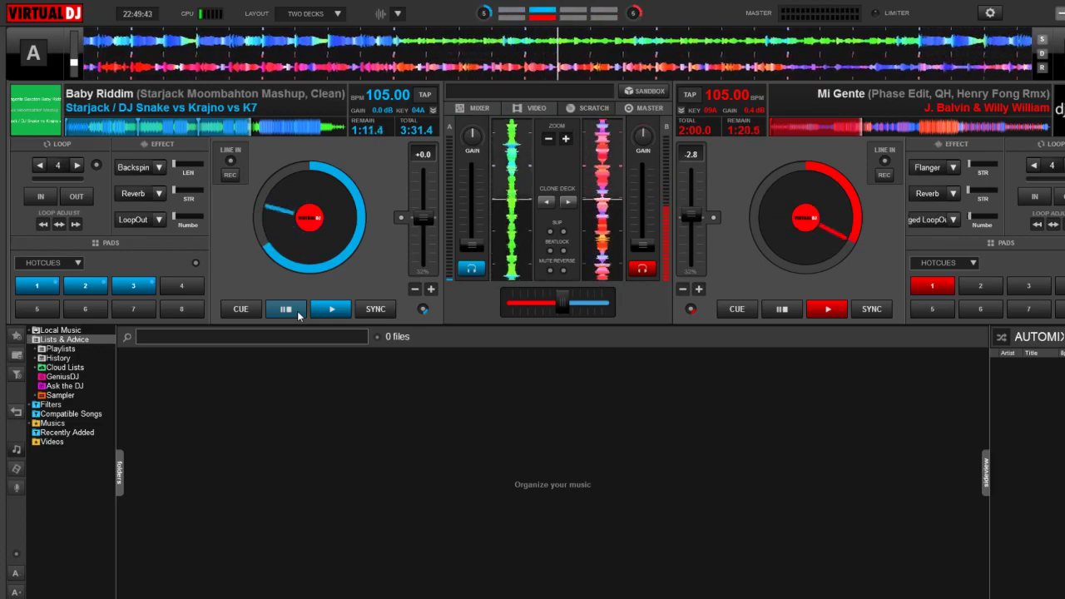
- Cue Mi Gente on deck B and Baby Riddim on deck A back to their starts
left_click(692, 309)
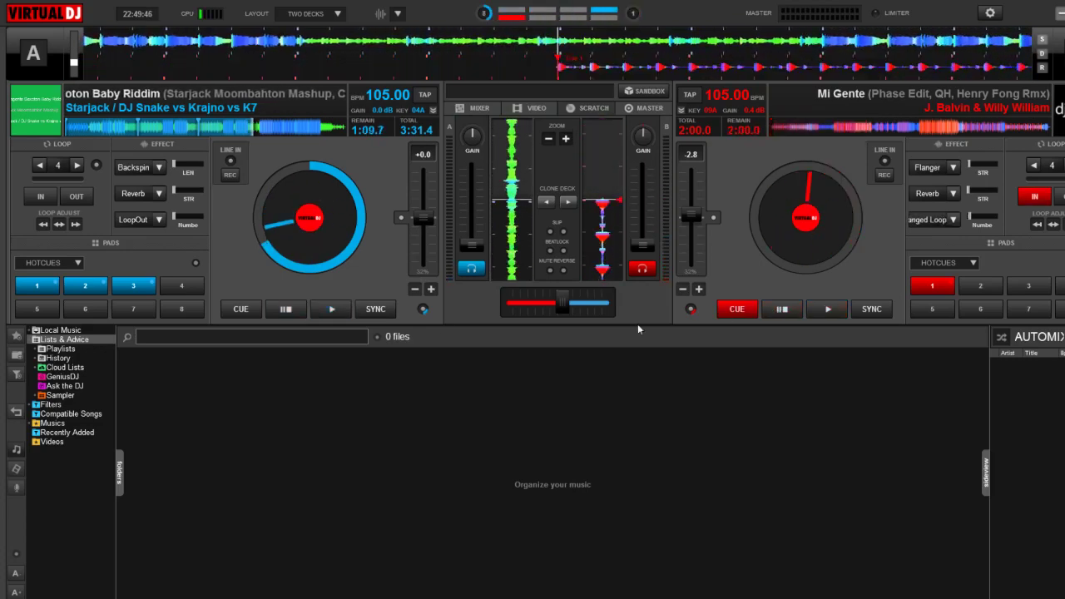
left_click(283, 310)
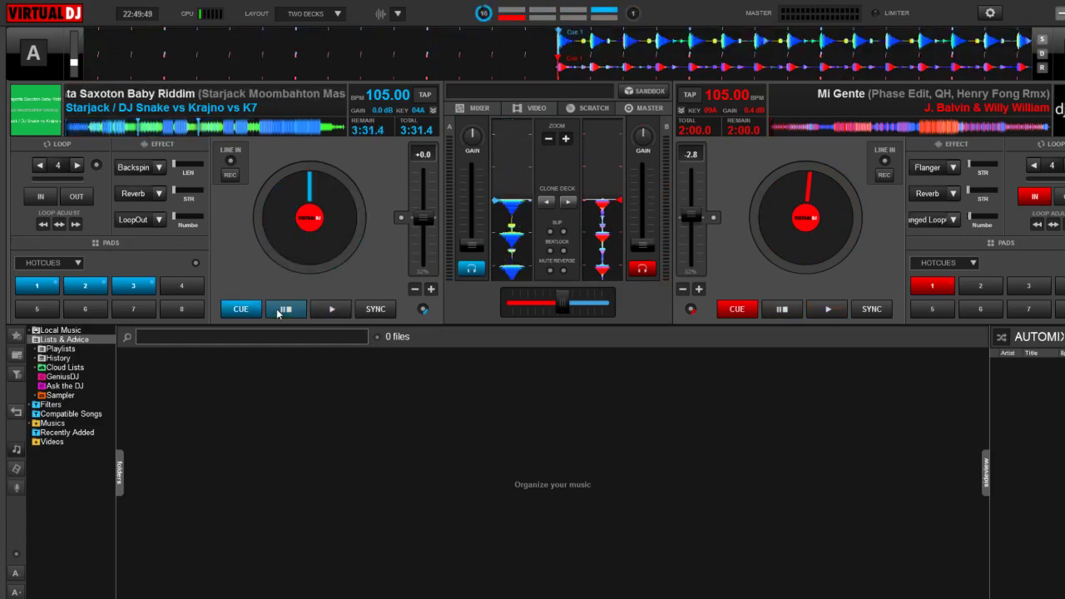